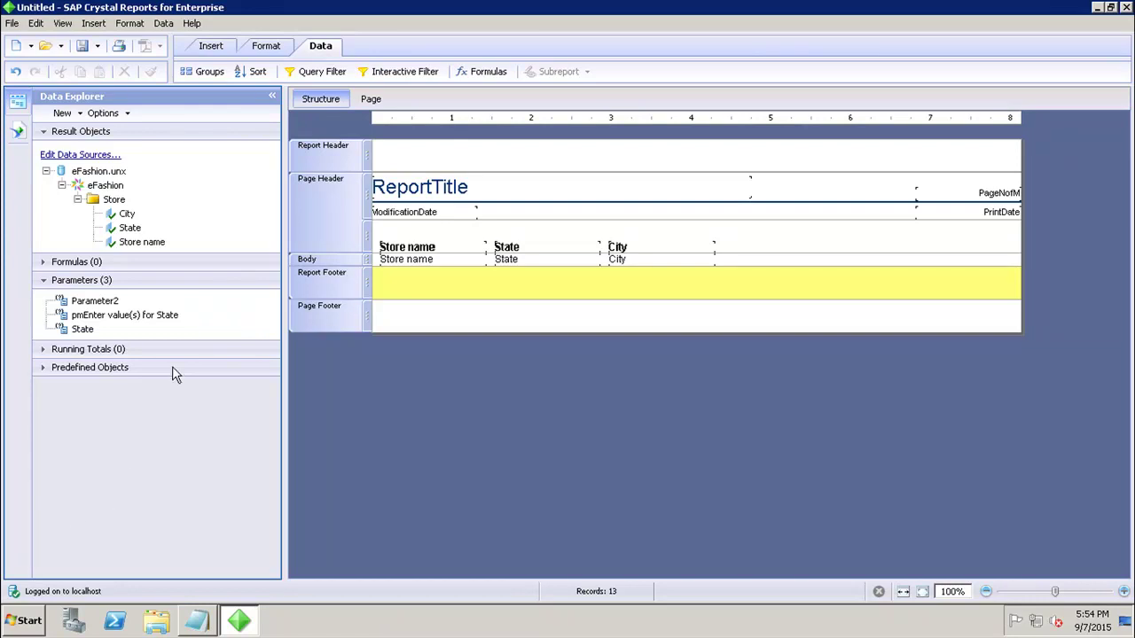
Create a cascading parameter group named 'Parameter Group_demo' with the prompt 'Enter the state'
right_click(238, 310)
mouse_move(317, 314)
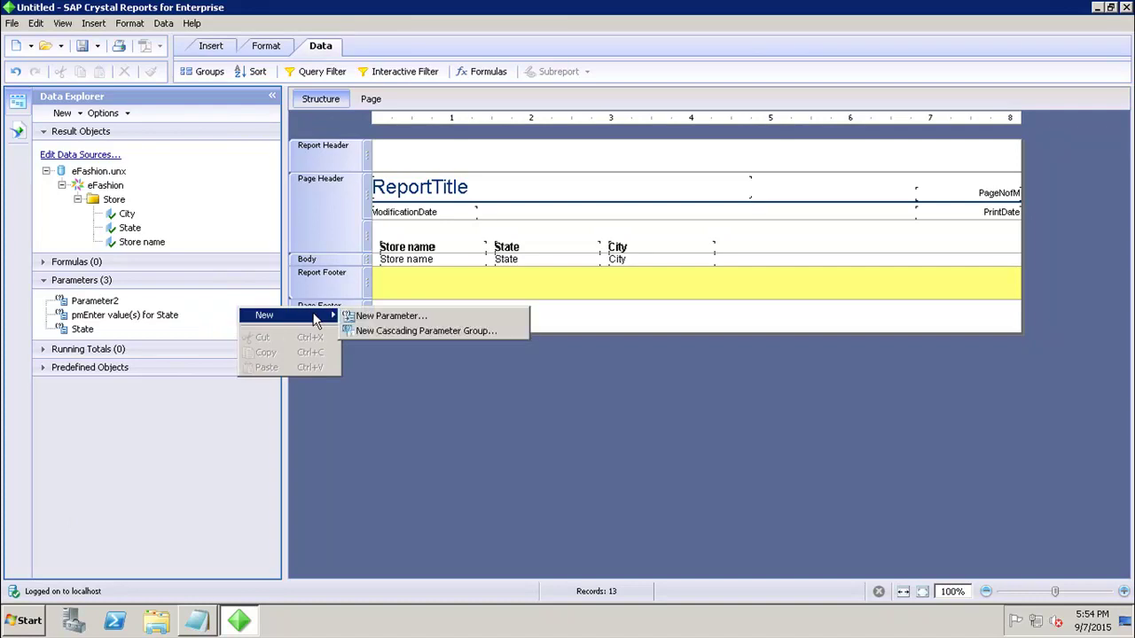
click(364, 333)
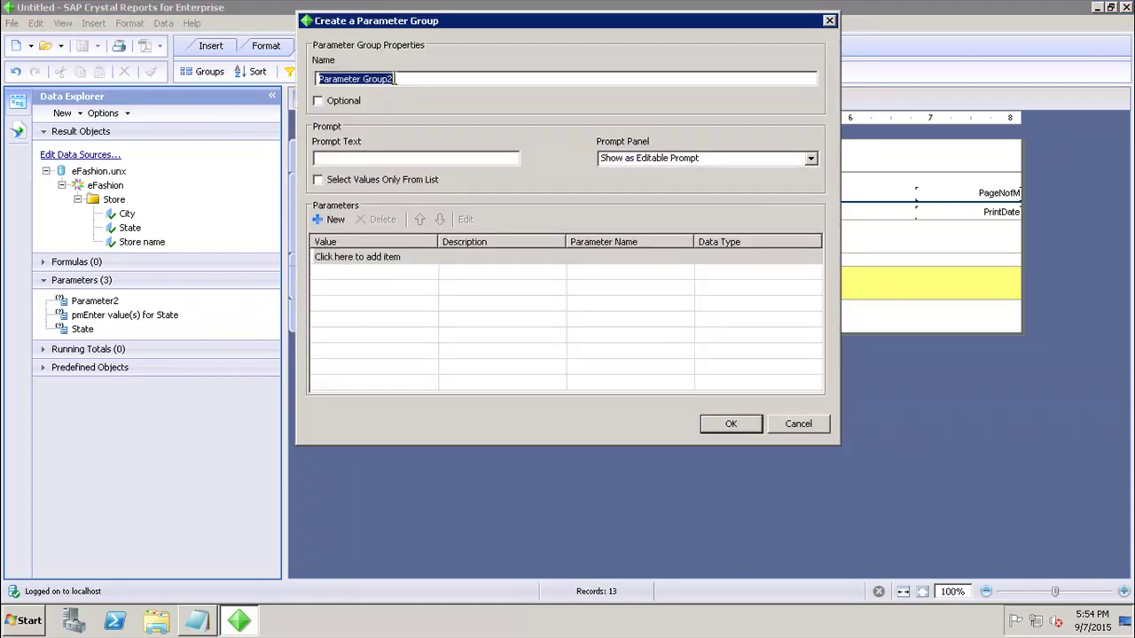
click(395, 79)
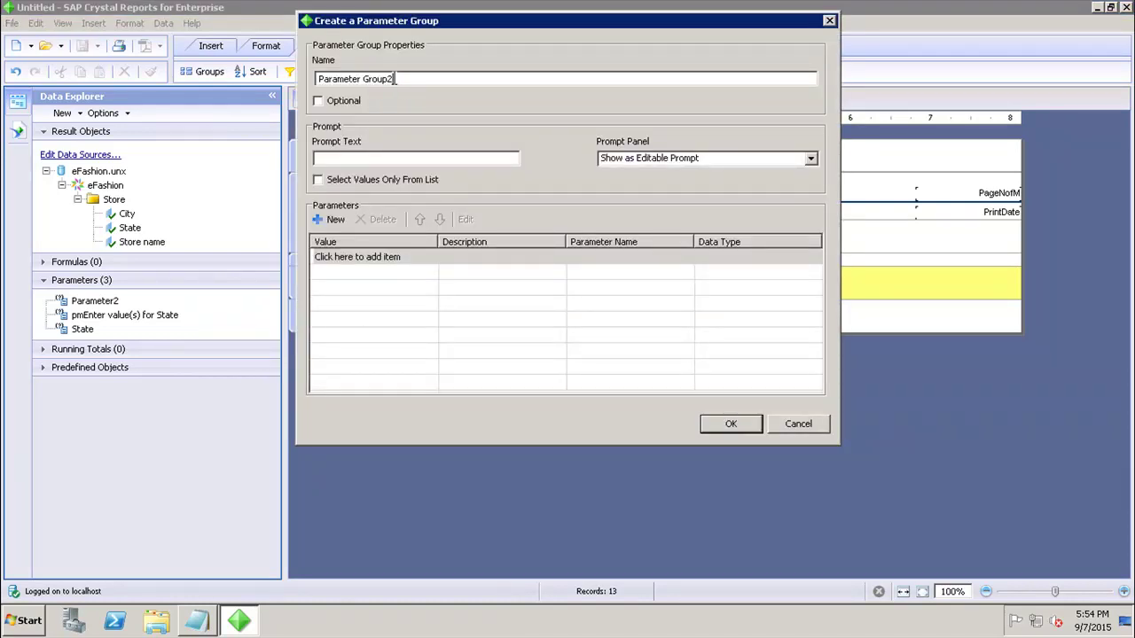
key(BackSpace)
text(_demo)
text(Enter )
text(The)
key(BackSpace)
key(BackSpace)
key(BackSpace)
text(the state)
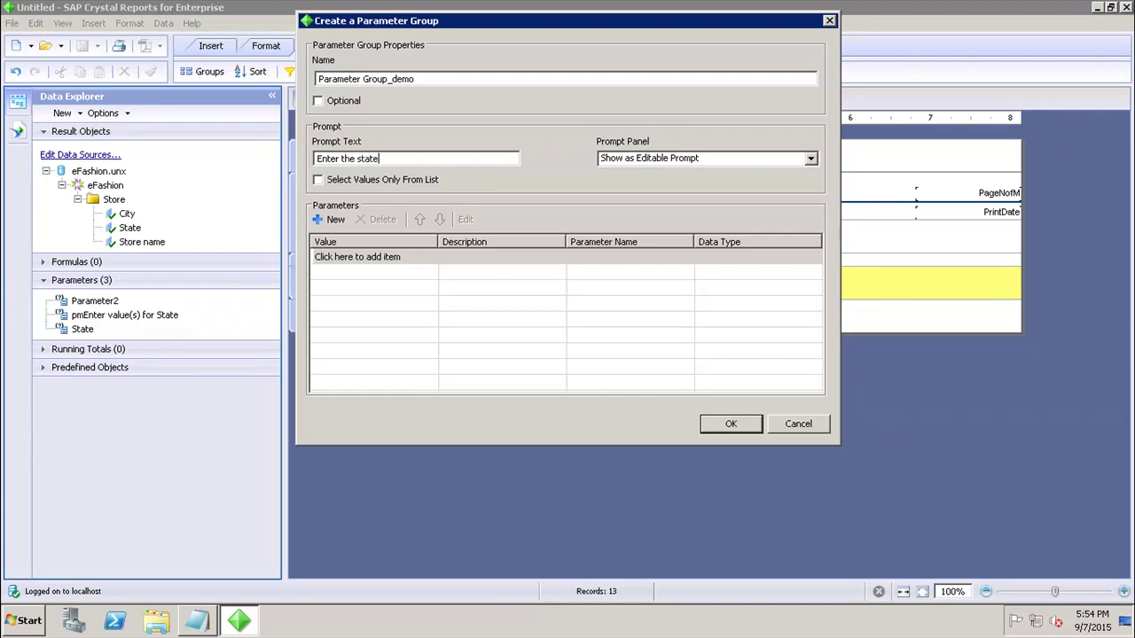
Add State as the group's first parameter and City as the second
click(319, 218)
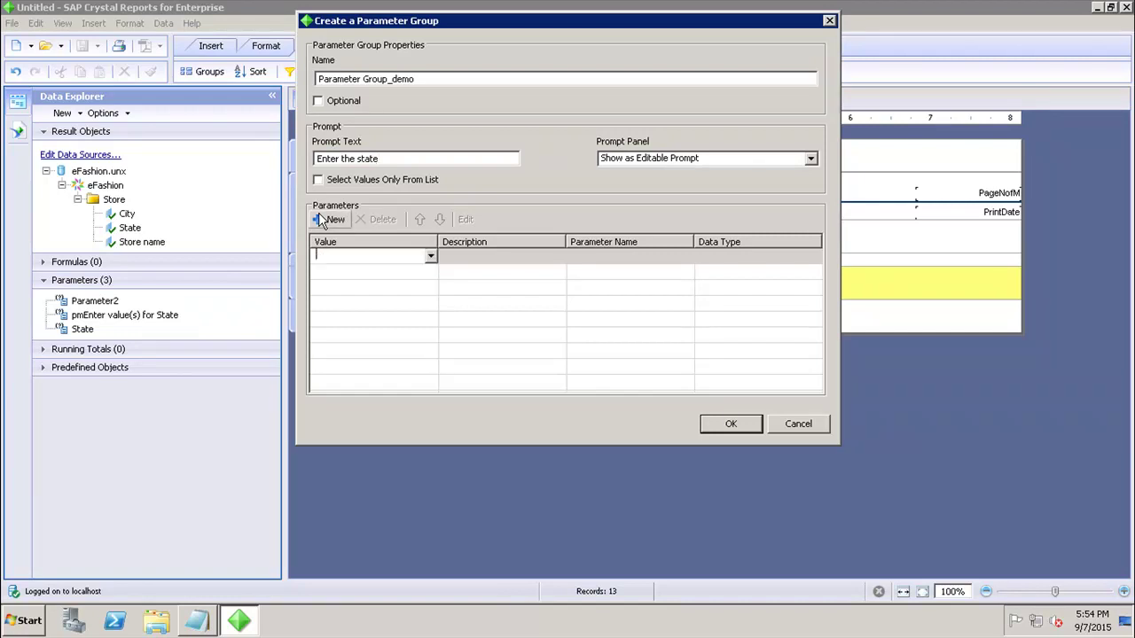
click(432, 259)
click(359, 294)
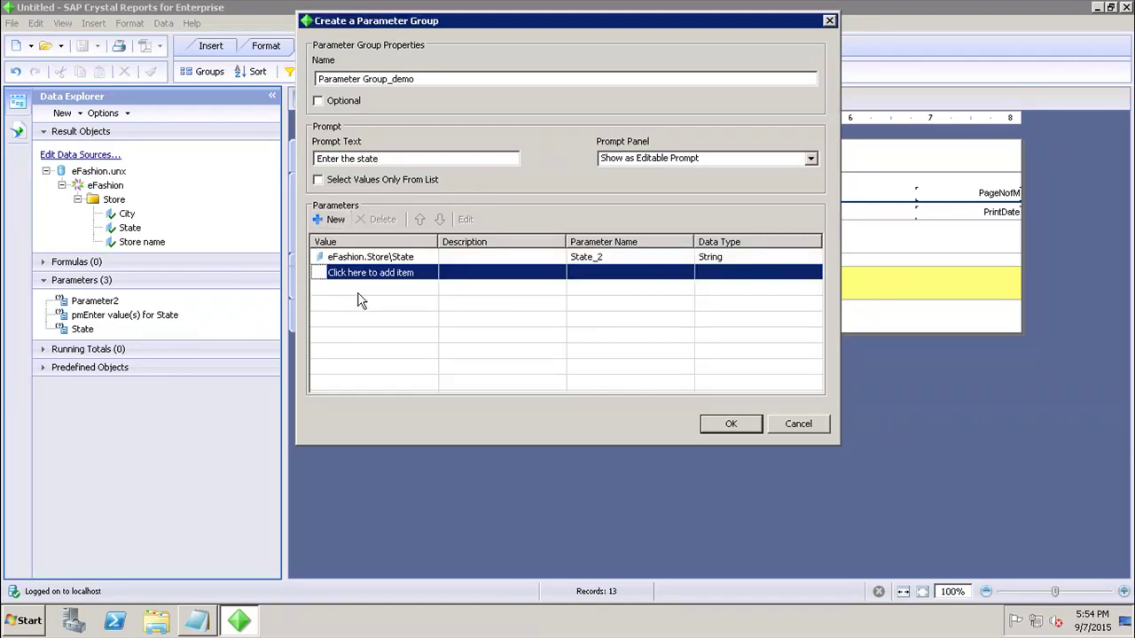
click(422, 274)
click(432, 273)
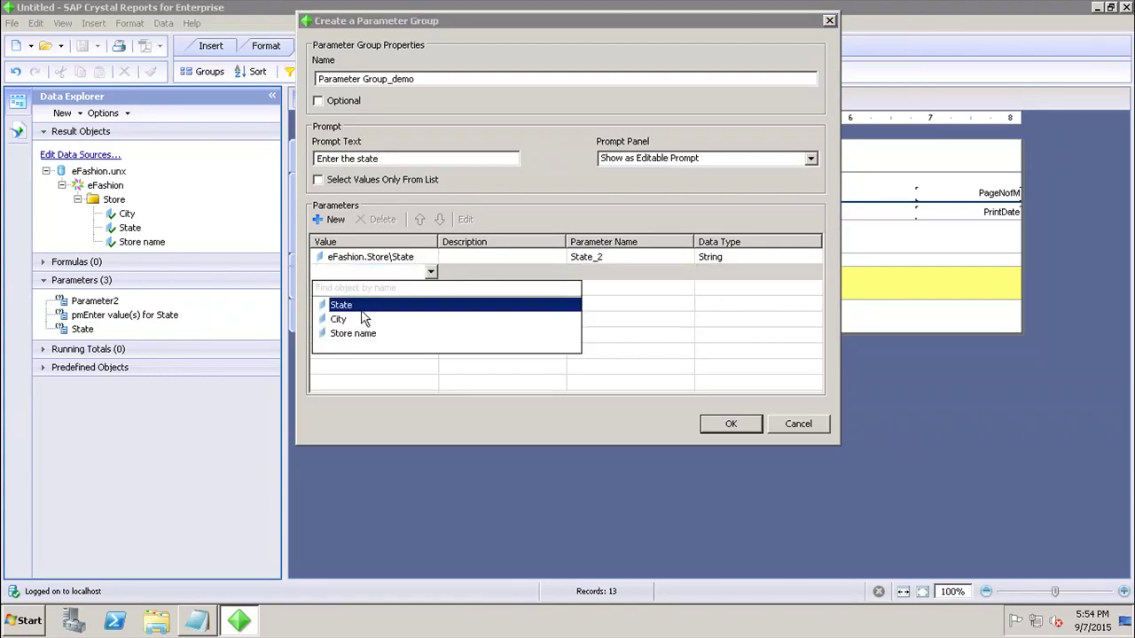
click(362, 319)
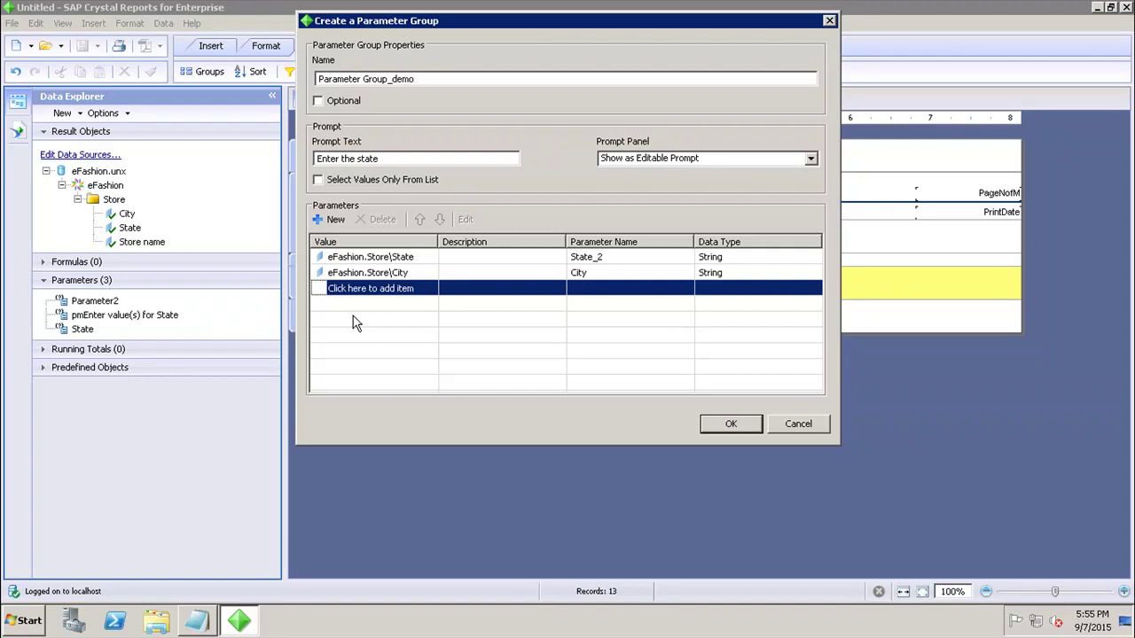
Confirm the group, place State_2 in the Body beside City, and switch to Page view
click(725, 424)
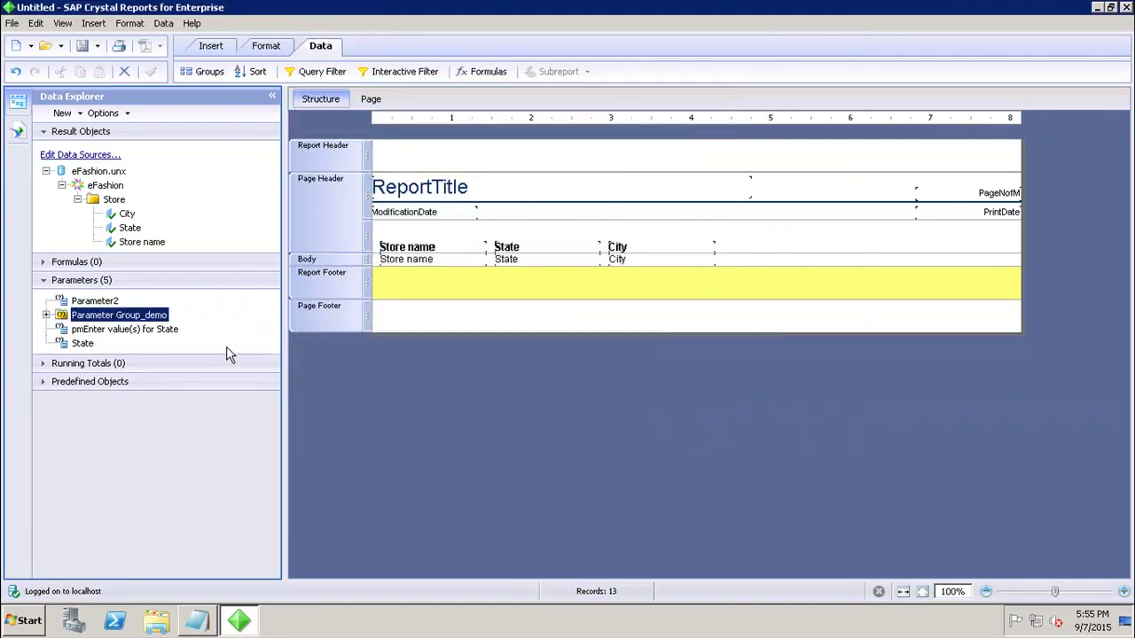
click(46, 315)
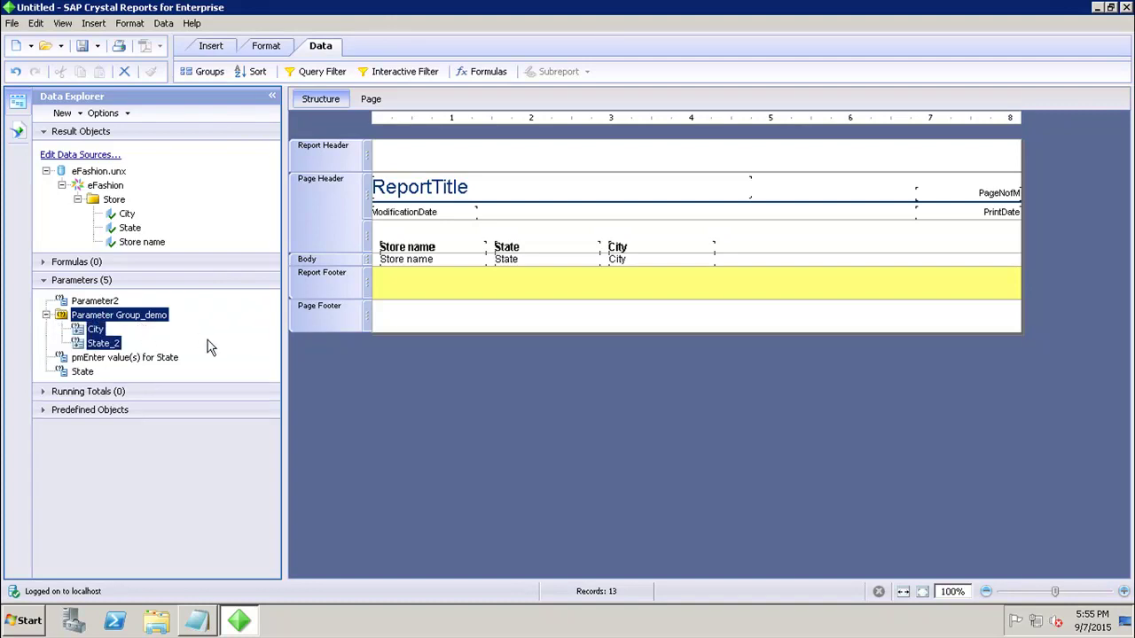
click(111, 347)
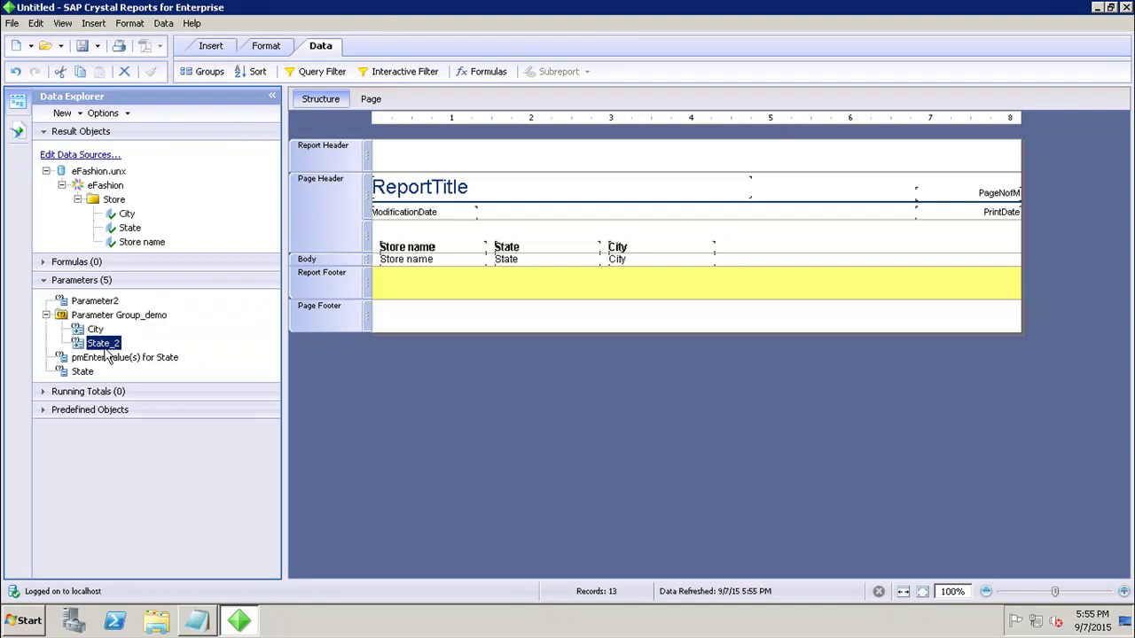
drag(106, 351, 765, 256)
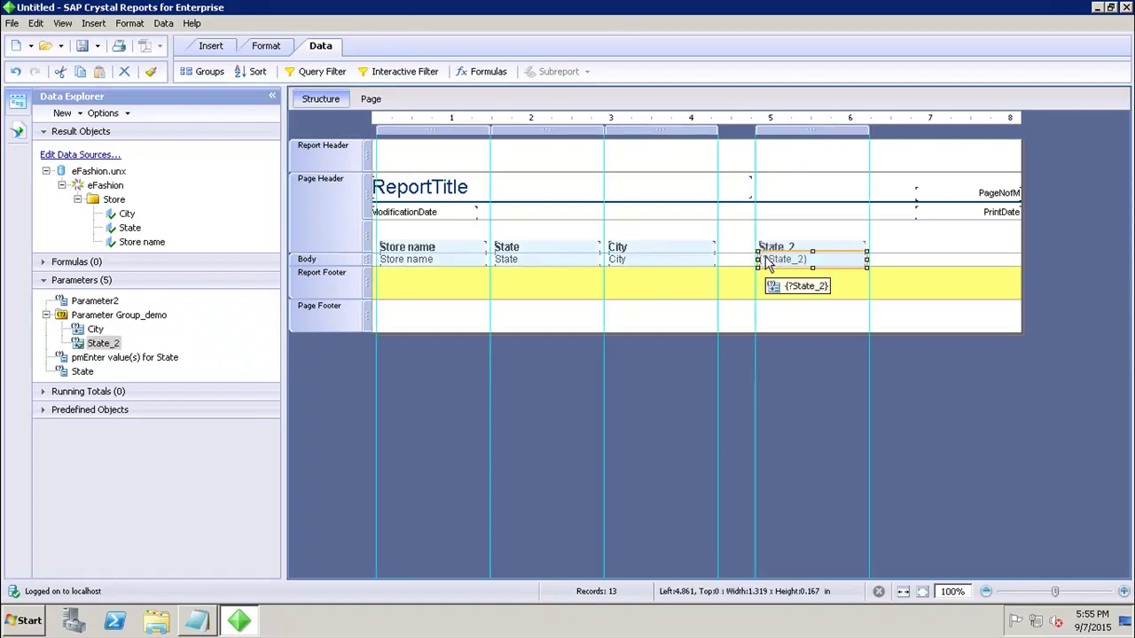
click(371, 99)
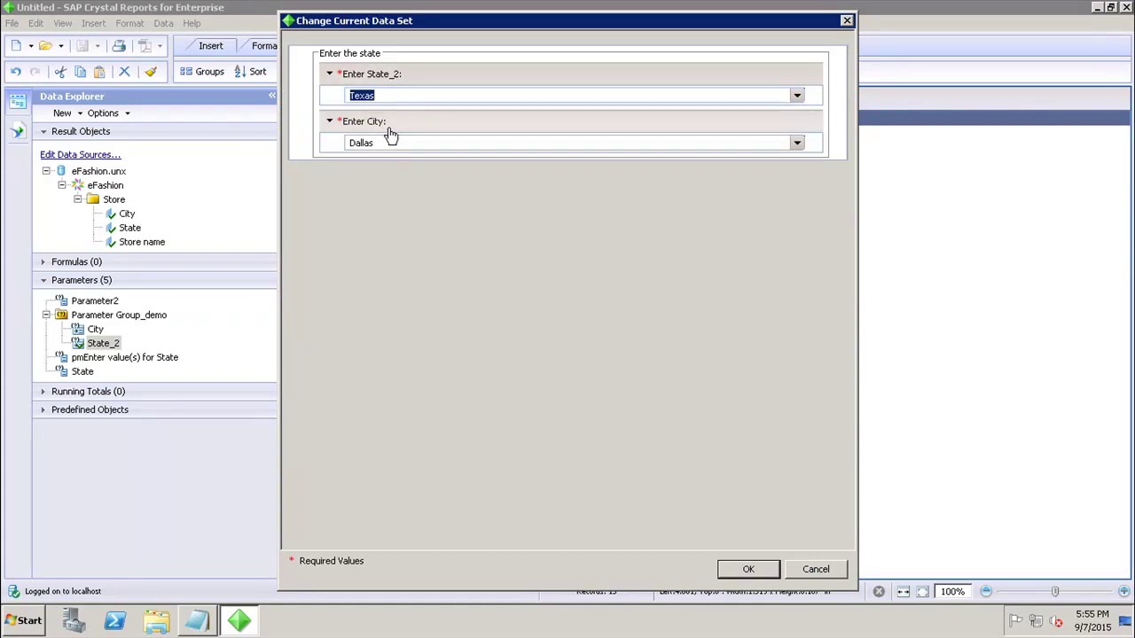
Pick California as the state and check the city list it offers
click(796, 95)
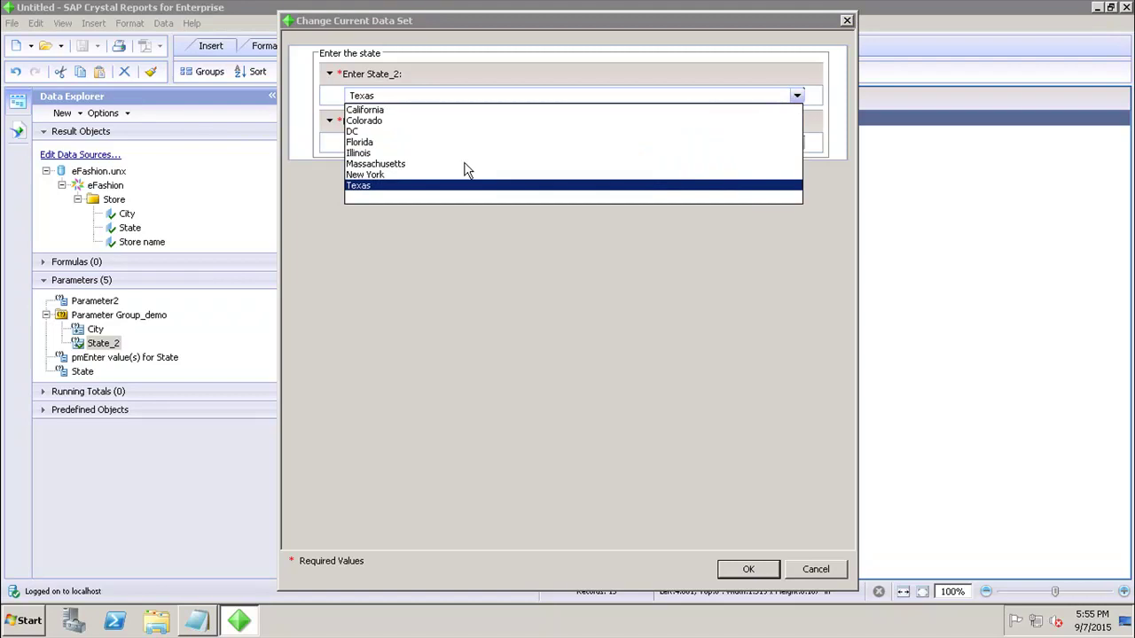
click(367, 110)
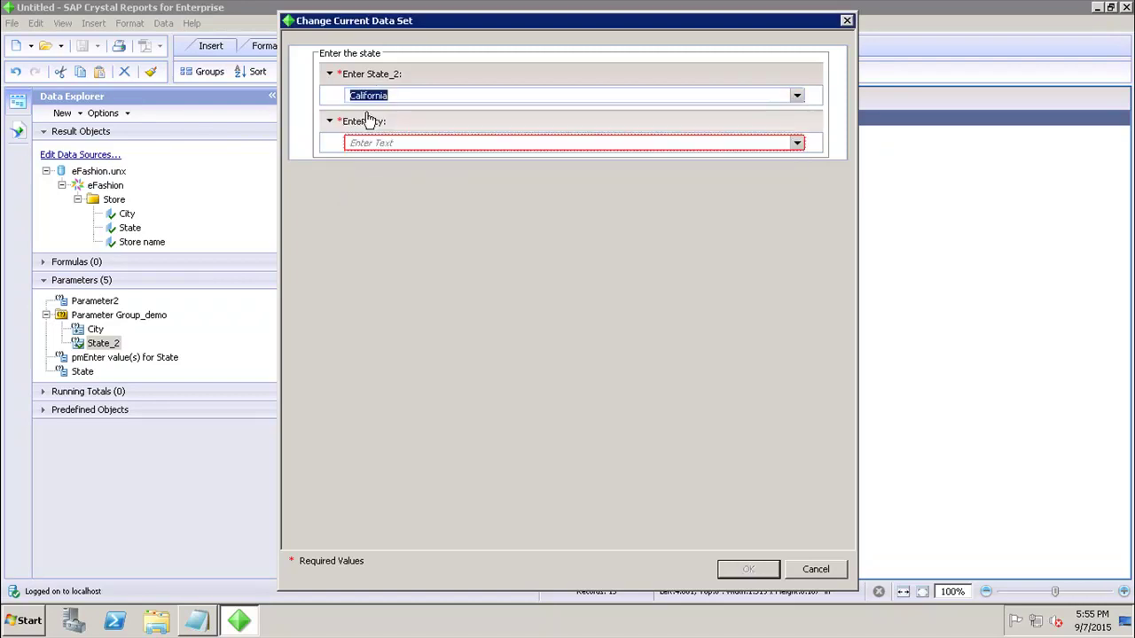
click(796, 143)
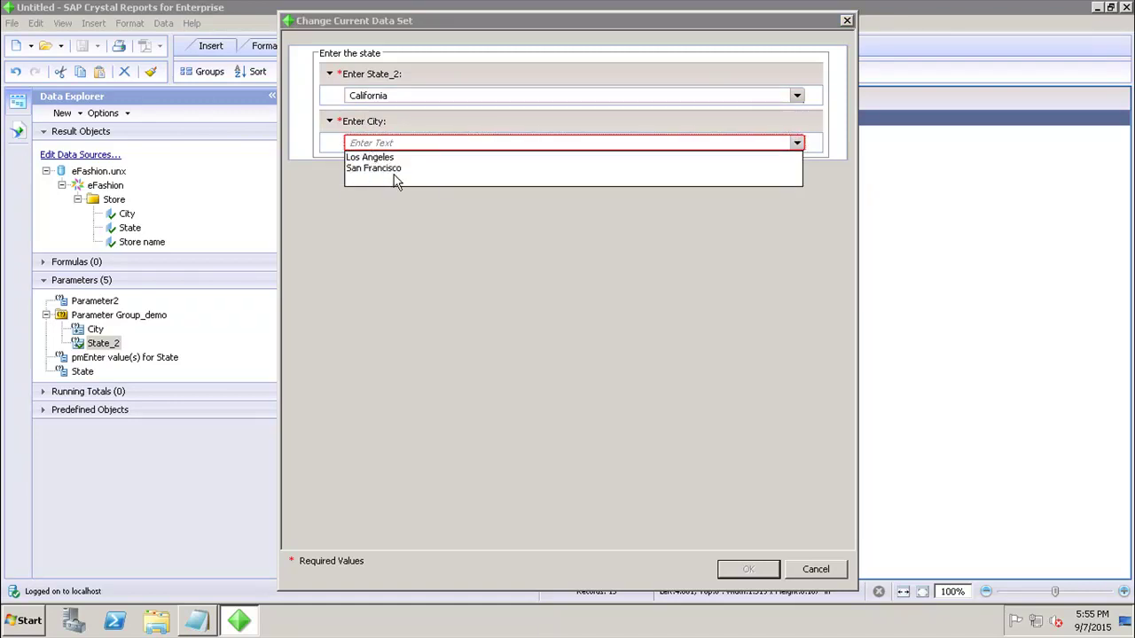
click(399, 217)
Choose Texas and Austin as the parameter values and run the report
click(797, 97)
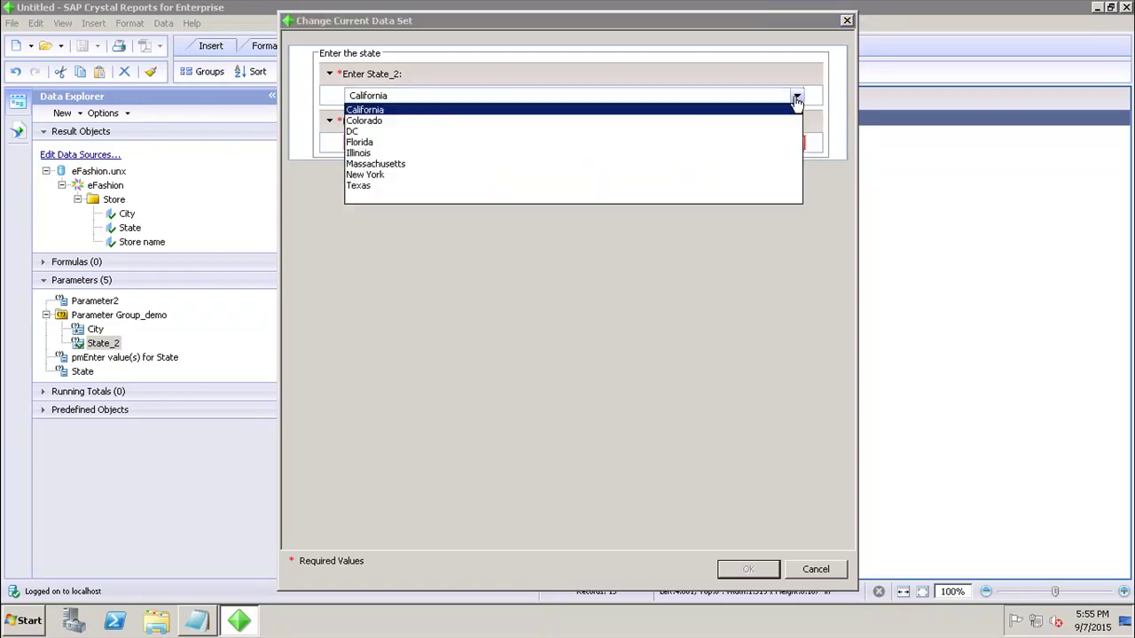
click(385, 187)
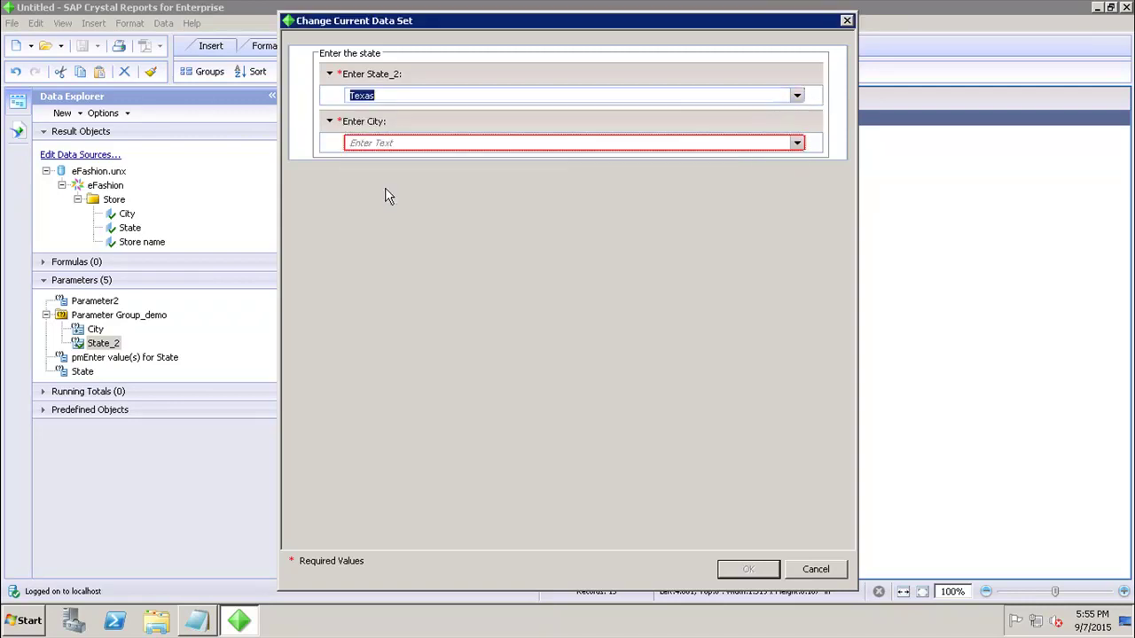
click(797, 143)
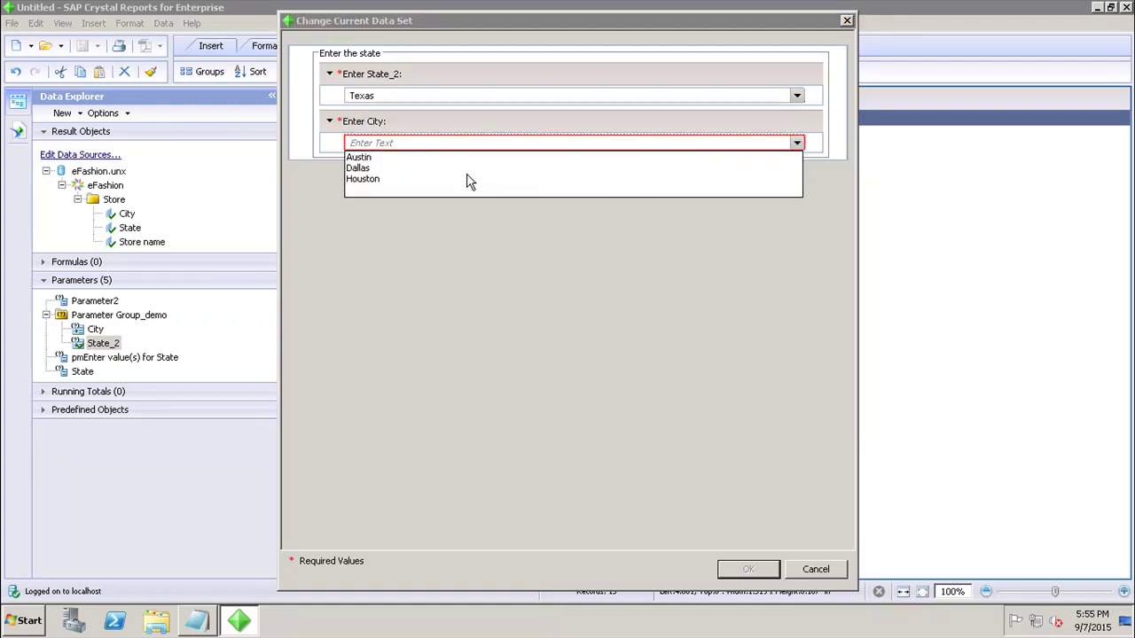
click(438, 158)
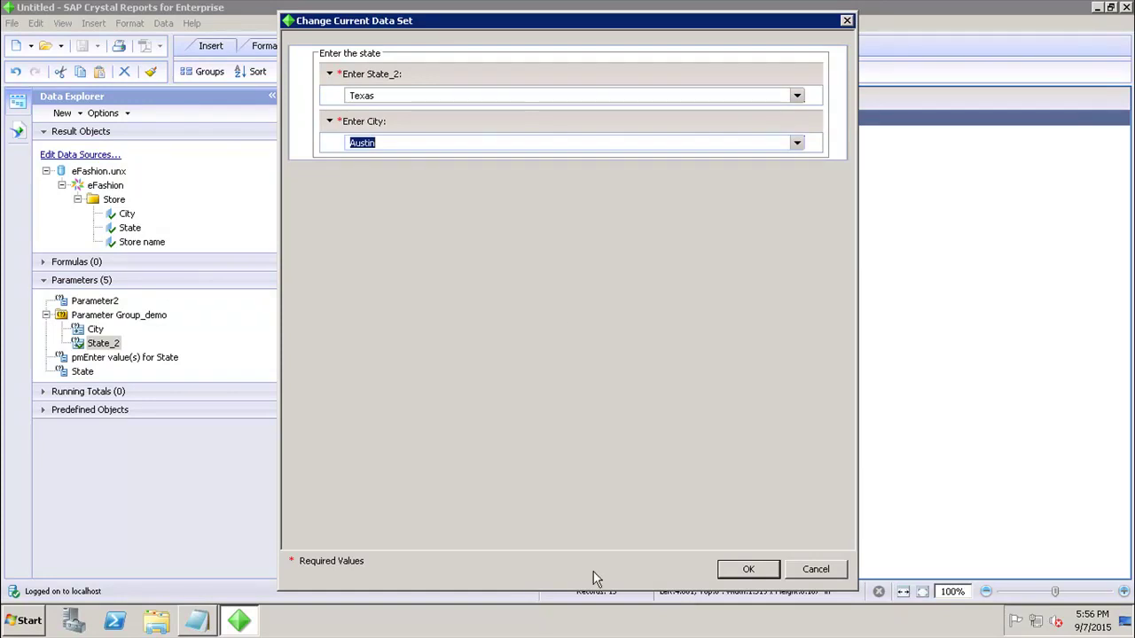
click(748, 569)
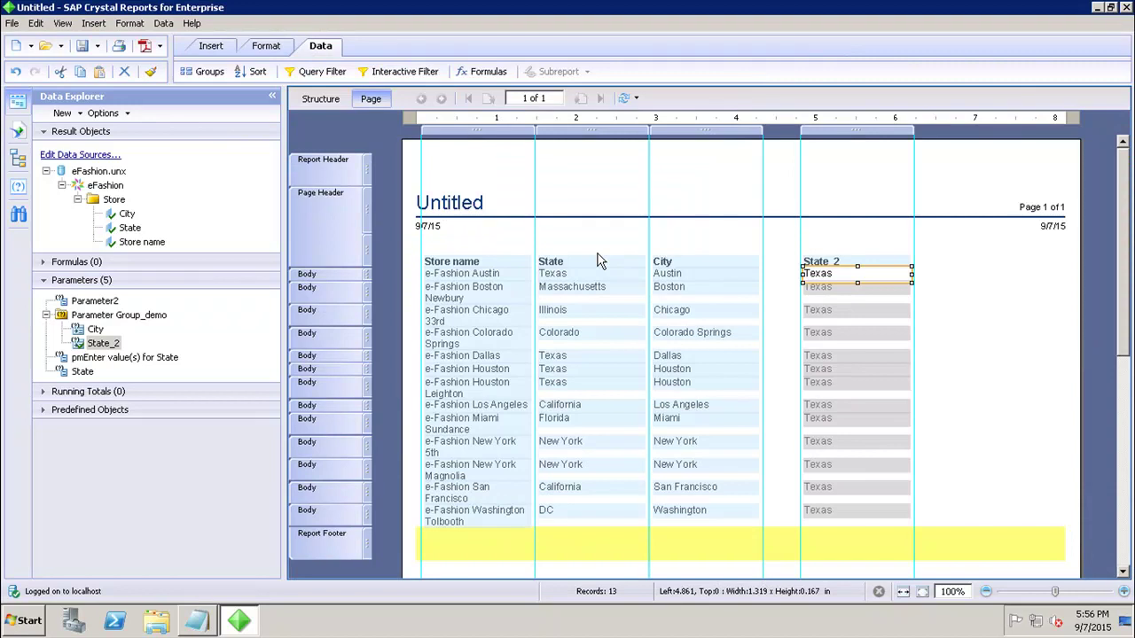
Select the State_2 column heading and refresh, prompting for parameter values before refresh
click(867, 266)
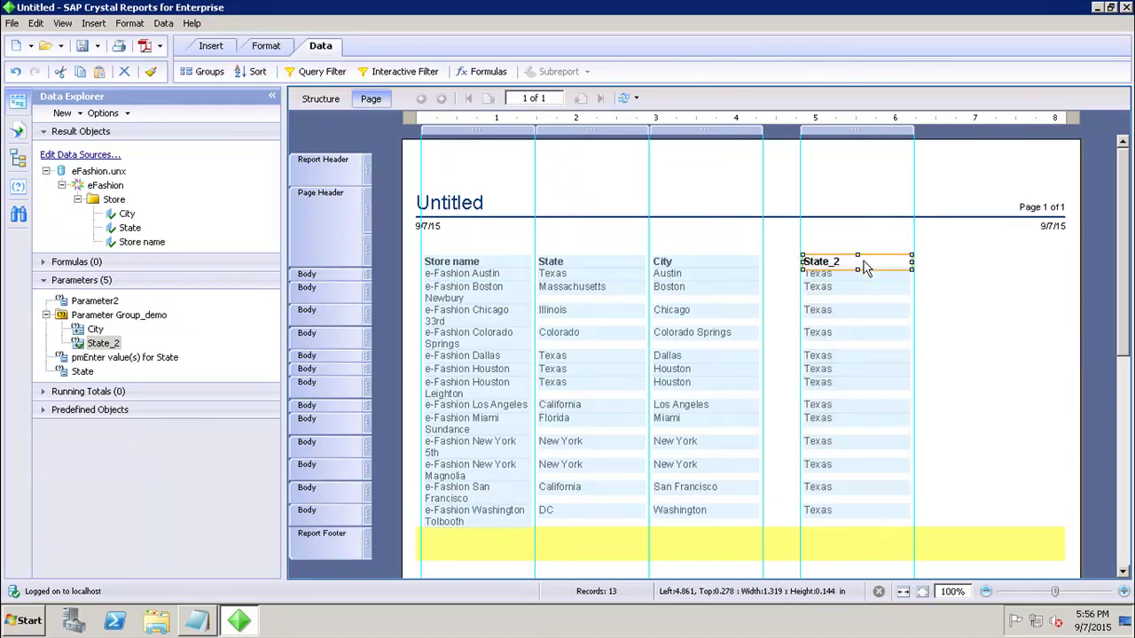
click(636, 100)
click(648, 139)
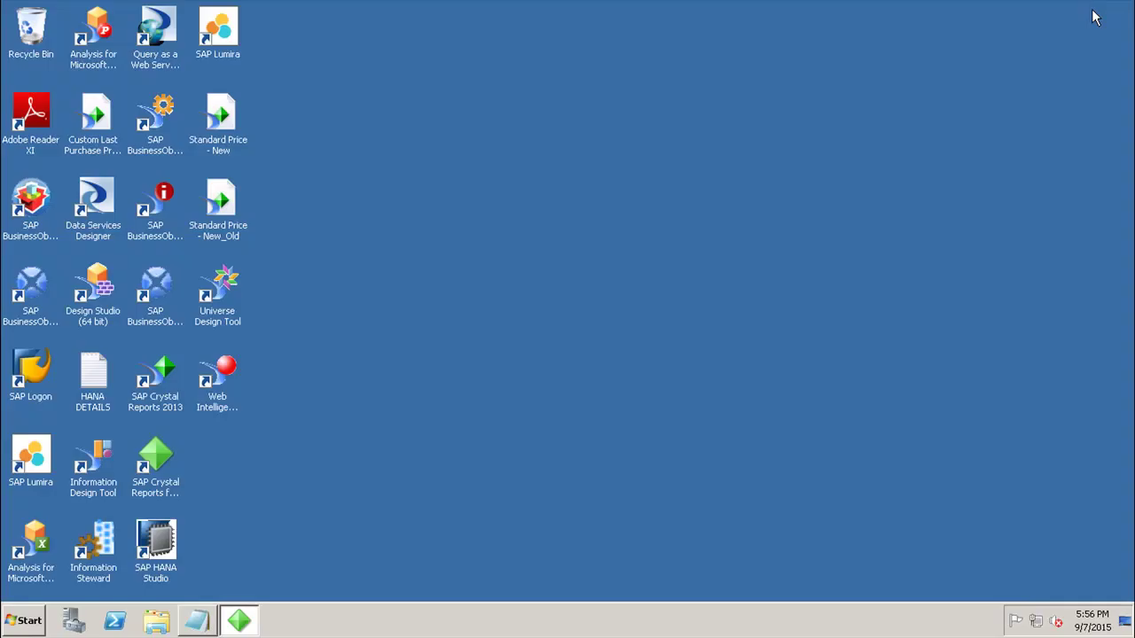
Minimize the Crystal Reports window
click(1097, 7)
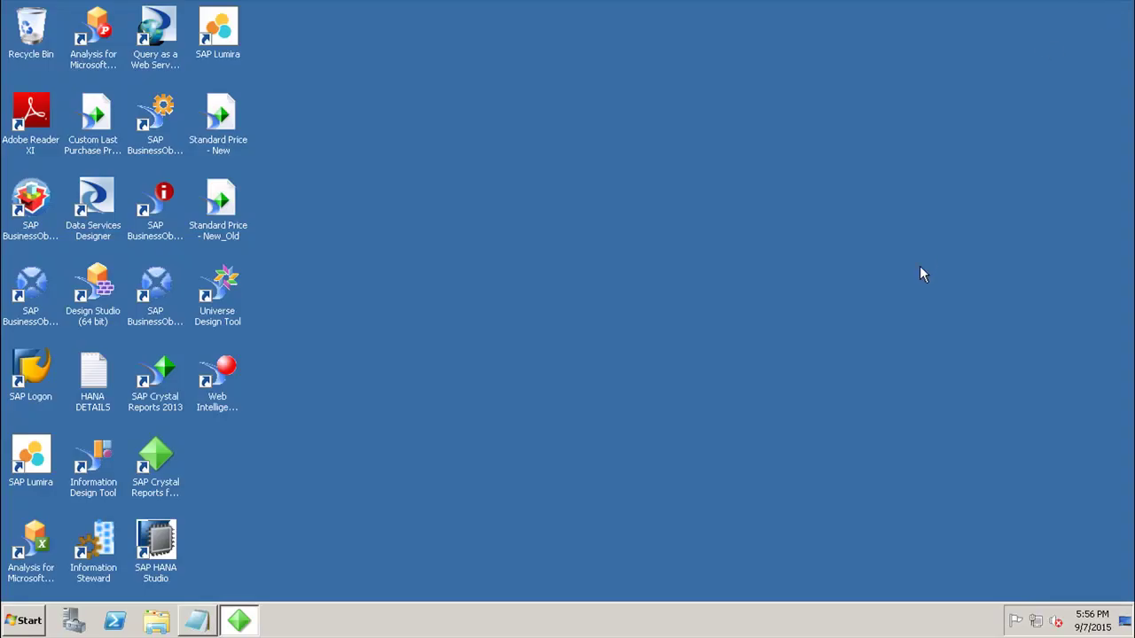